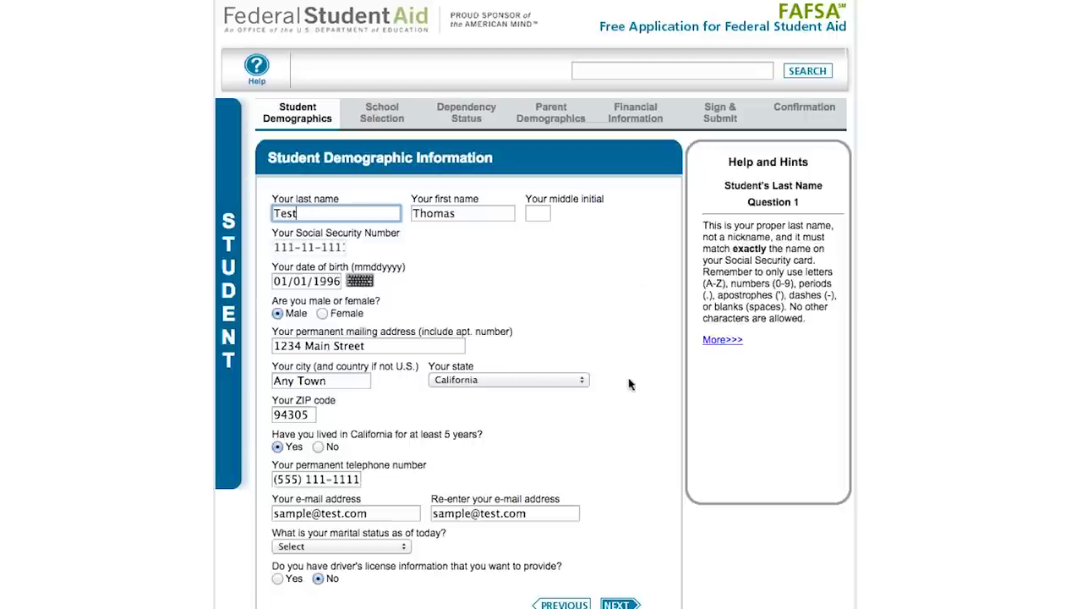
Step: Change the student's state of permanent mailing address to Connecticut in the demographic information
scroll(541, 308, down, 1)
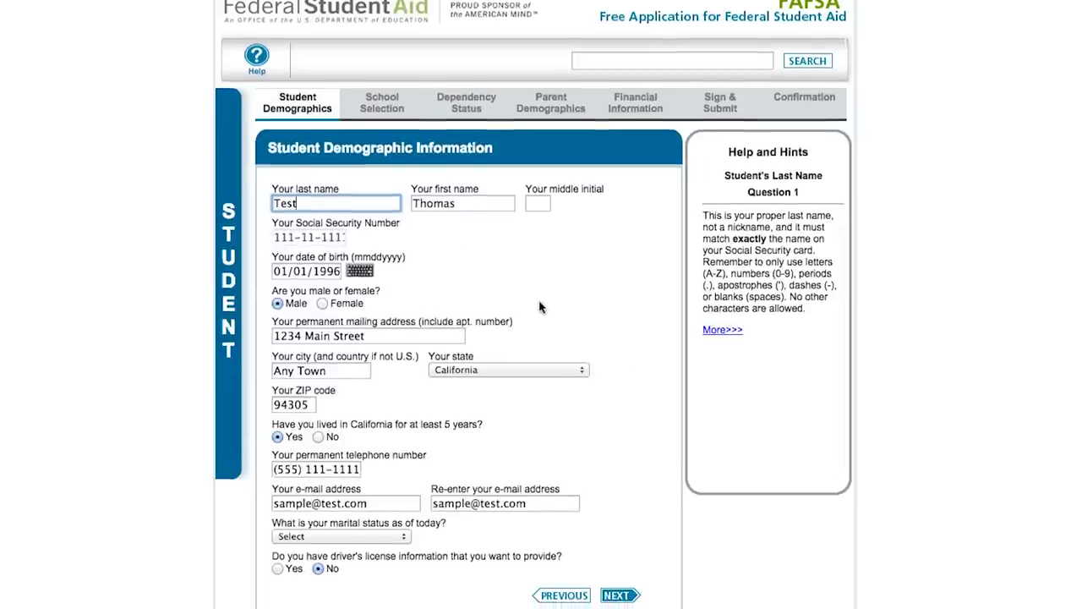
scroll(541, 308, down, 3)
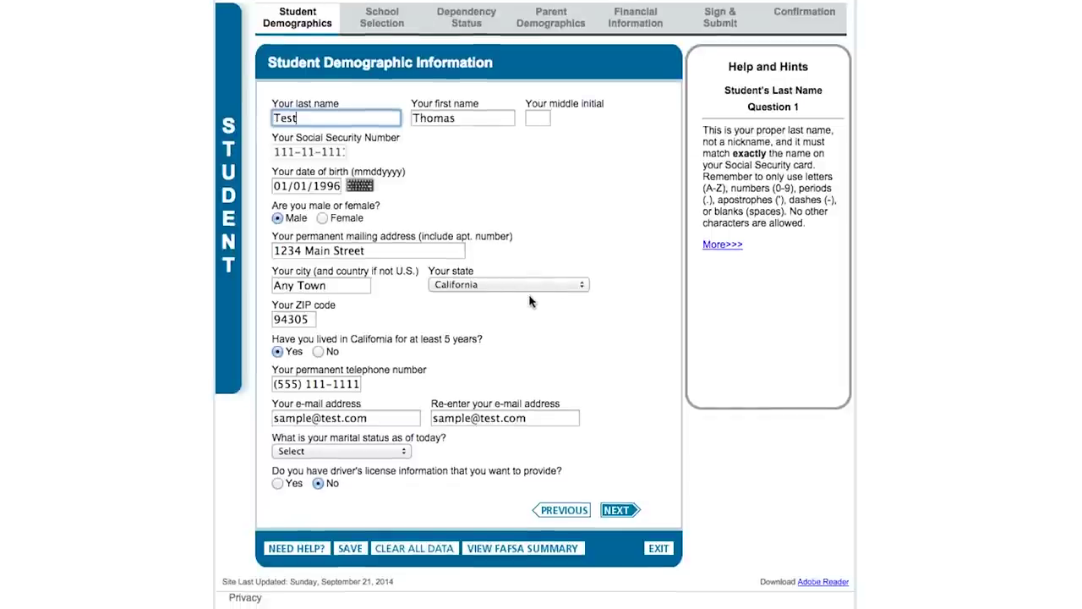
click(536, 285)
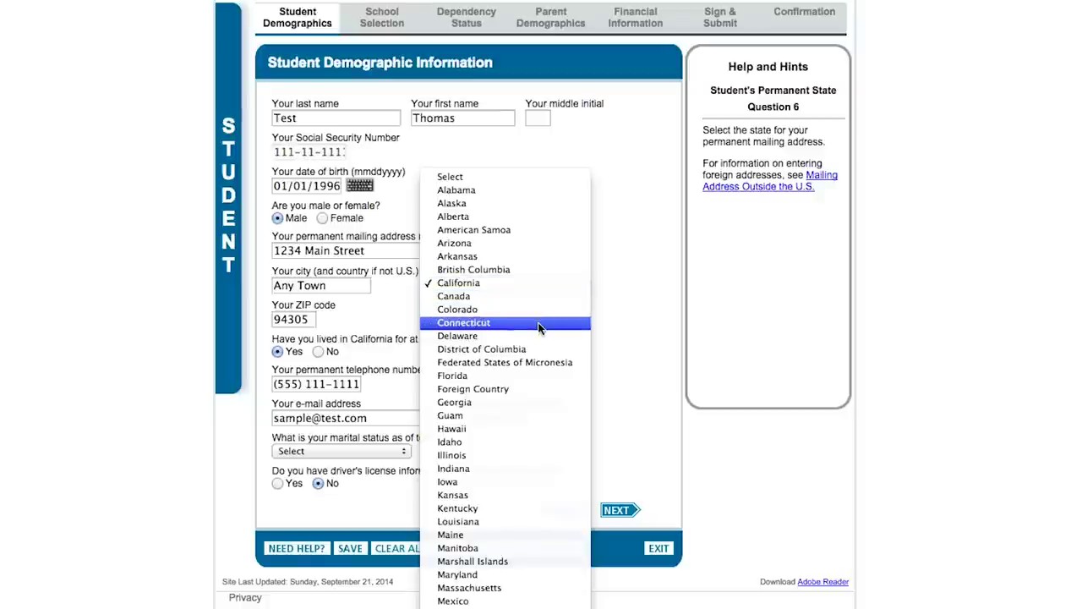
click(537, 322)
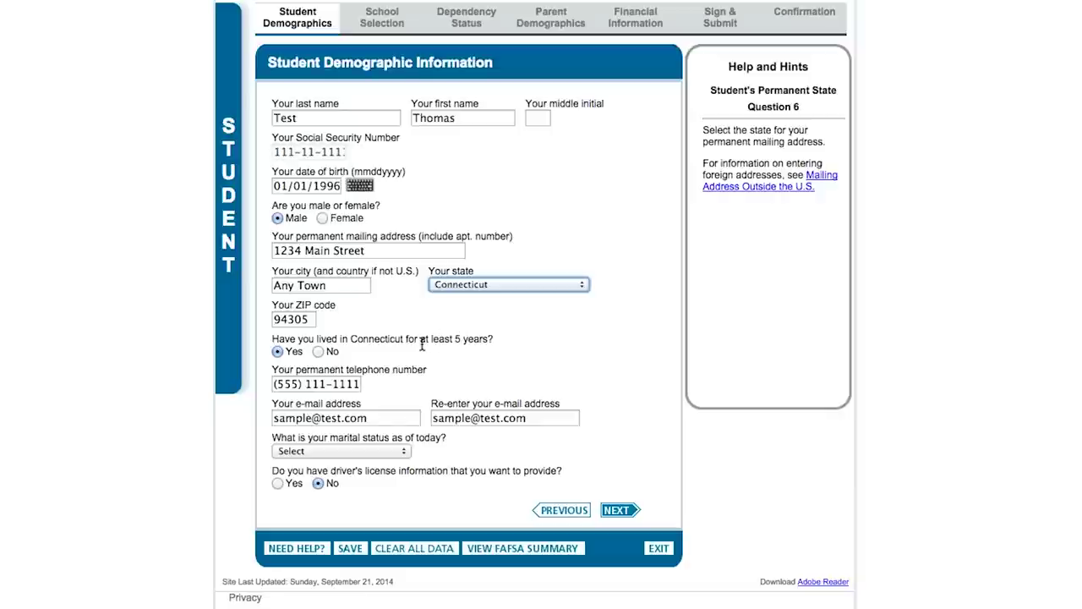
Step: Set the student's current marital status to "I am single" and continue to the Student Eligibility page
click(405, 452)
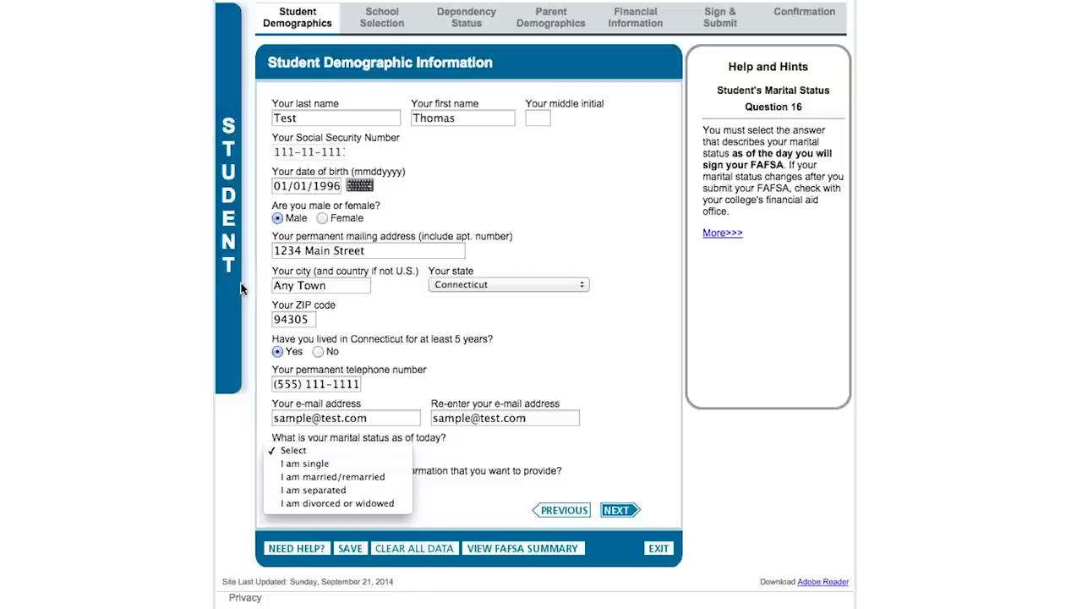
click(377, 463)
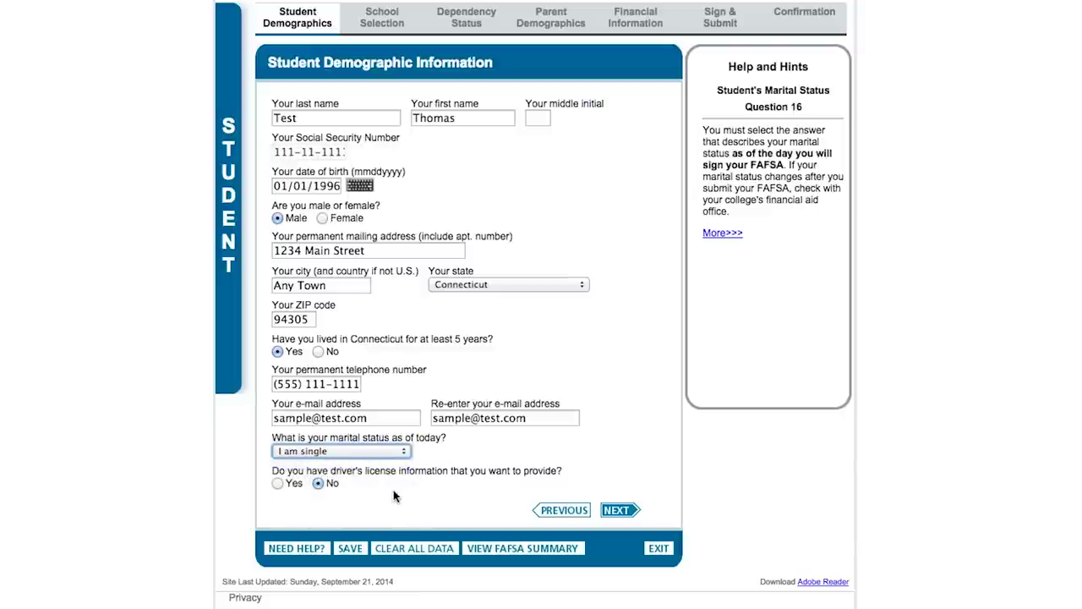
click(627, 514)
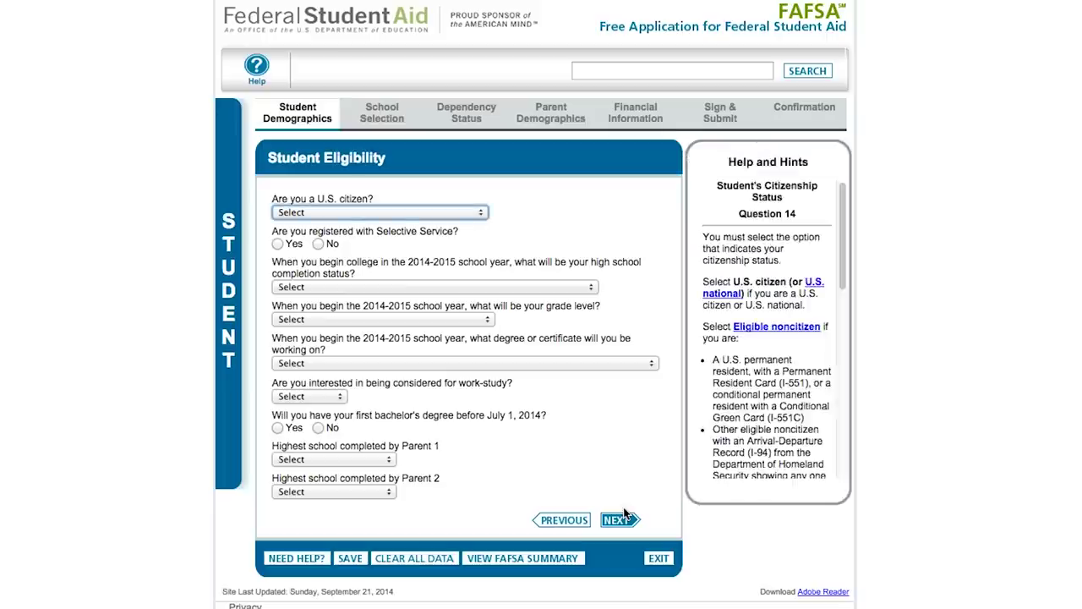
Step: Review the citizenship answer choices and read the full help text on eligible noncitizens and those neither citizen nor eligible noncitizen
click(483, 214)
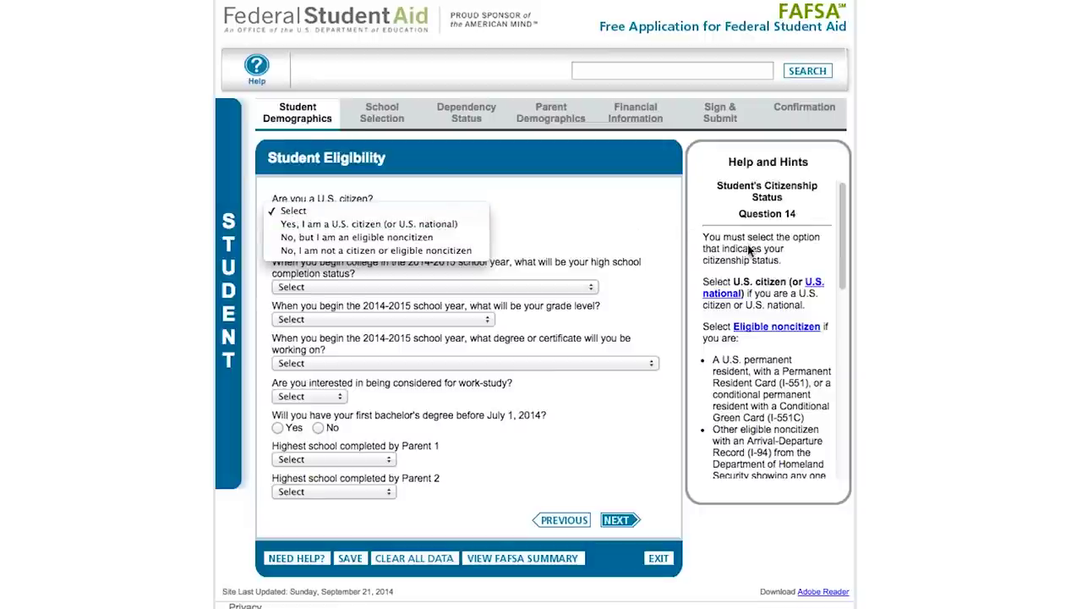
click(843, 245)
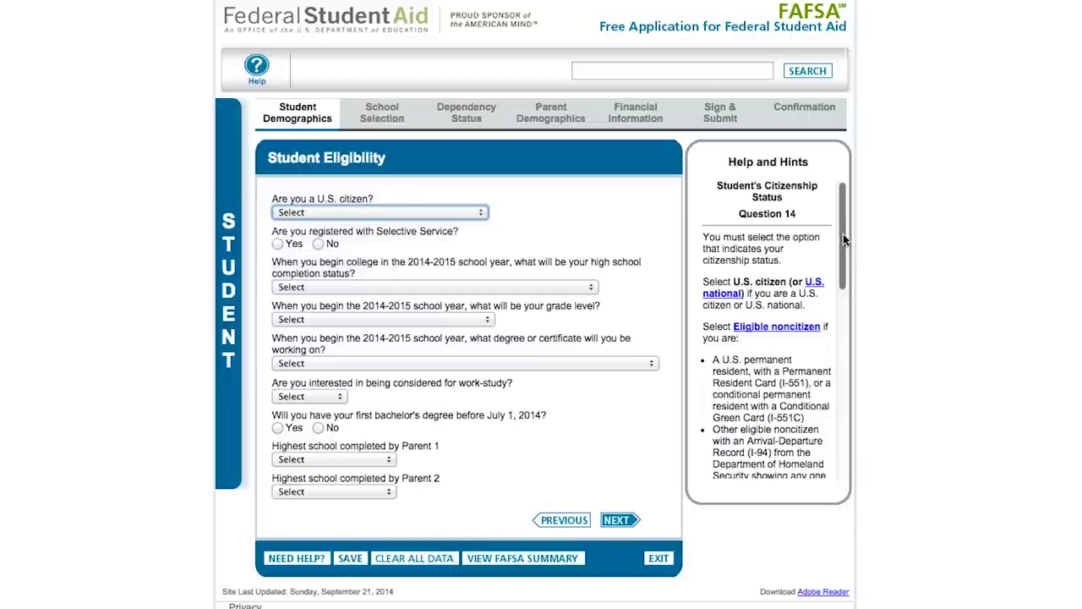
drag(844, 231, 845, 263)
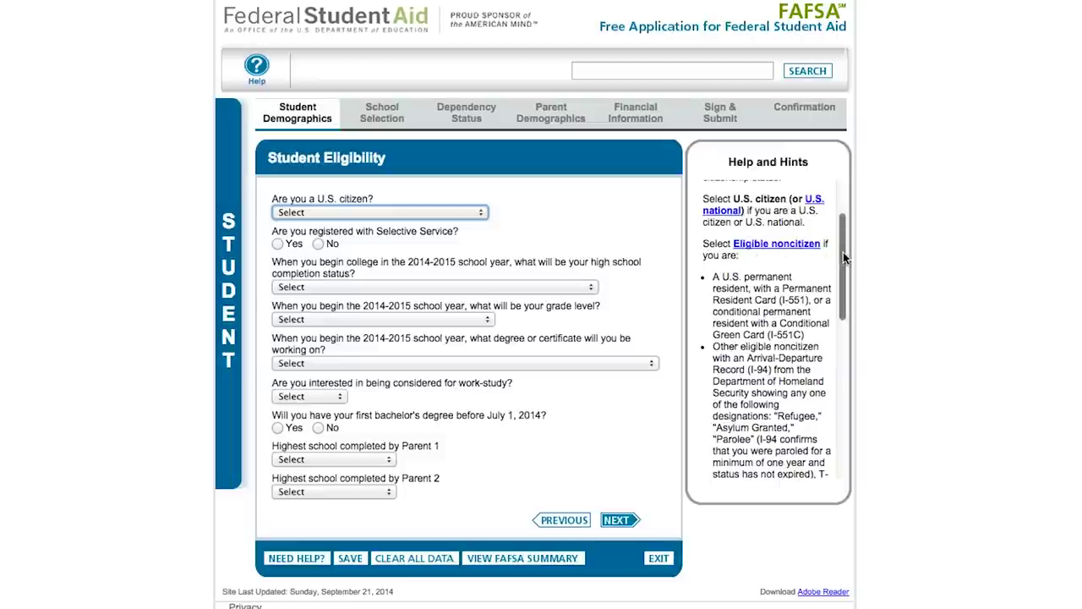
drag(842, 252, 844, 272)
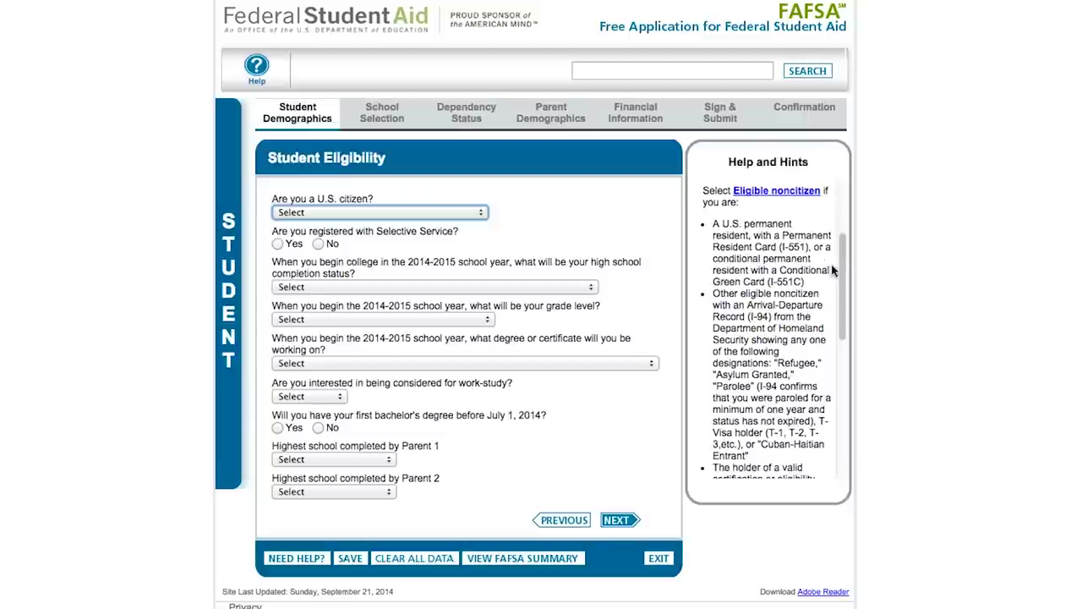
drag(838, 265, 840, 293)
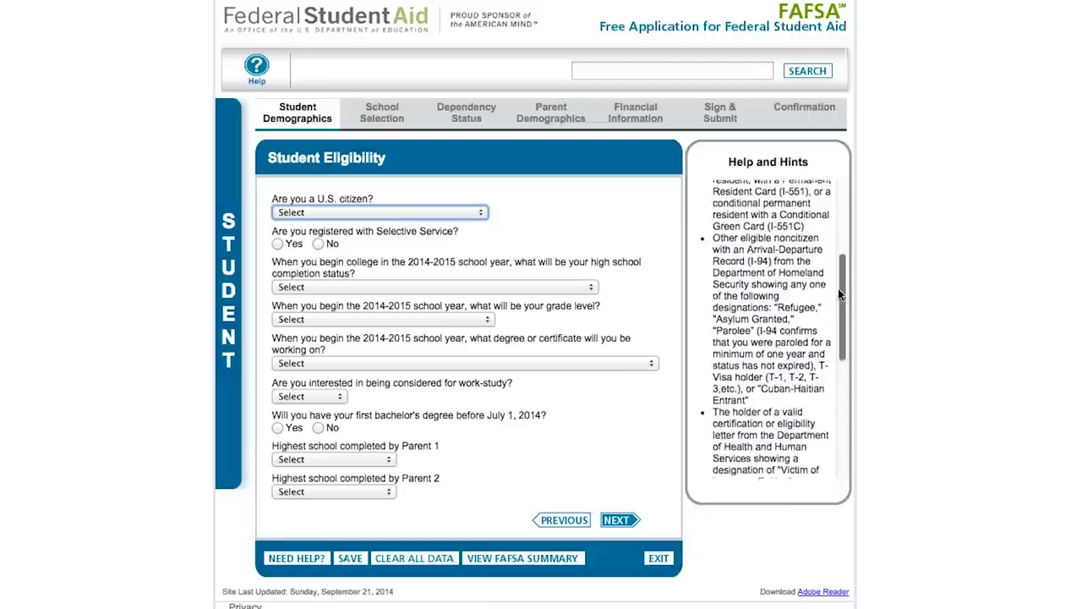
scroll(839, 293, down, 2)
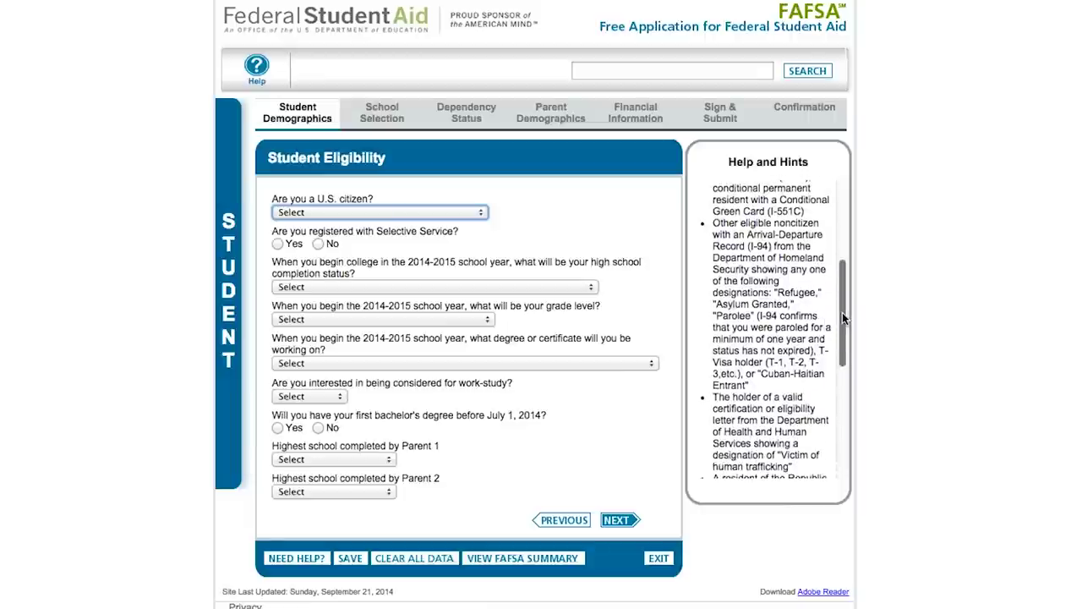
drag(841, 312, 847, 439)
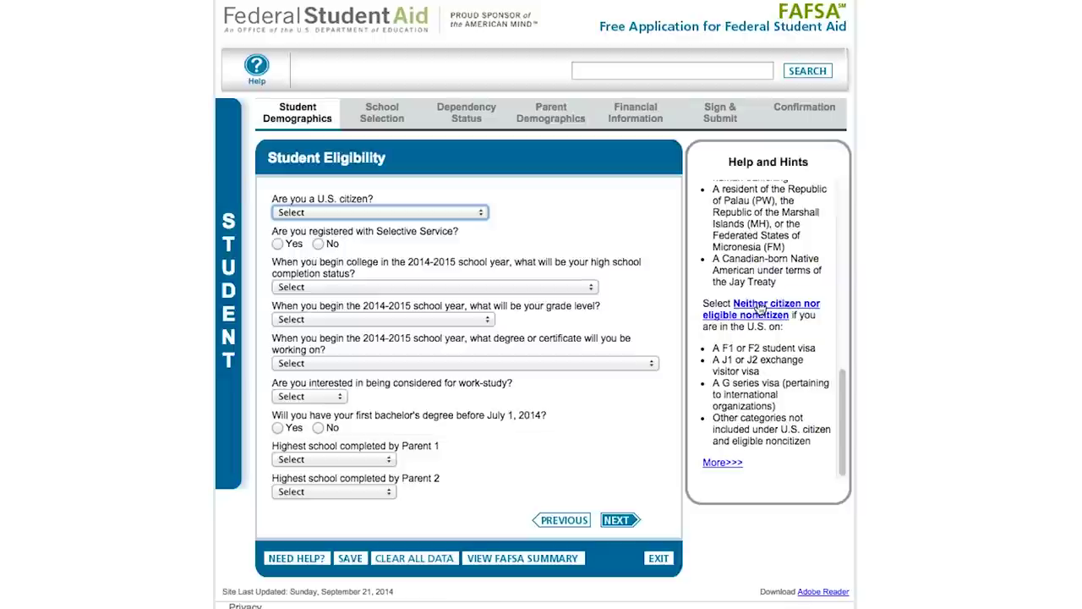
click(482, 215)
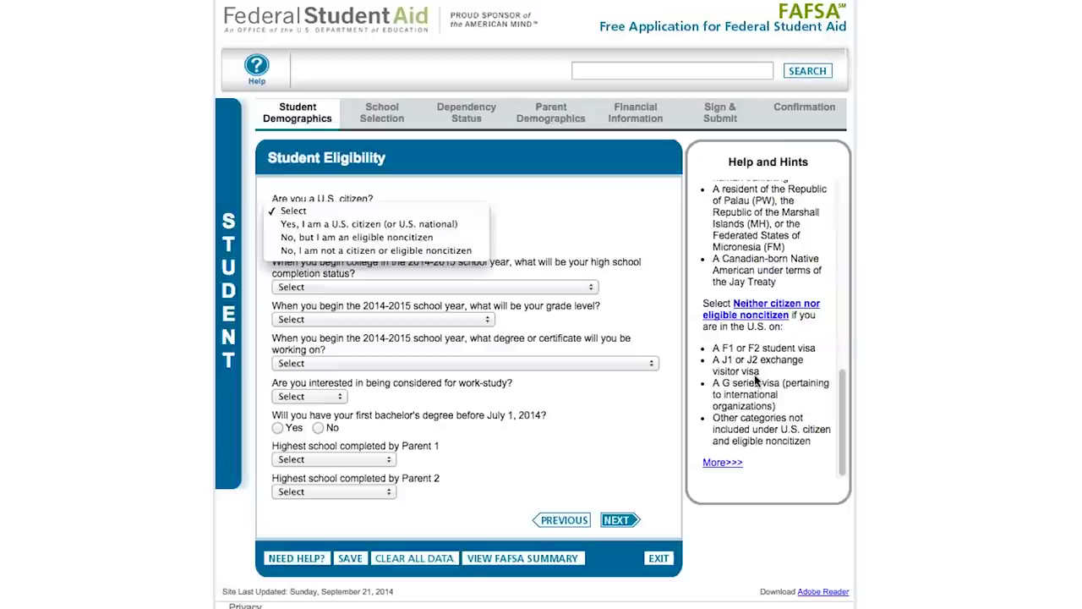
click(640, 405)
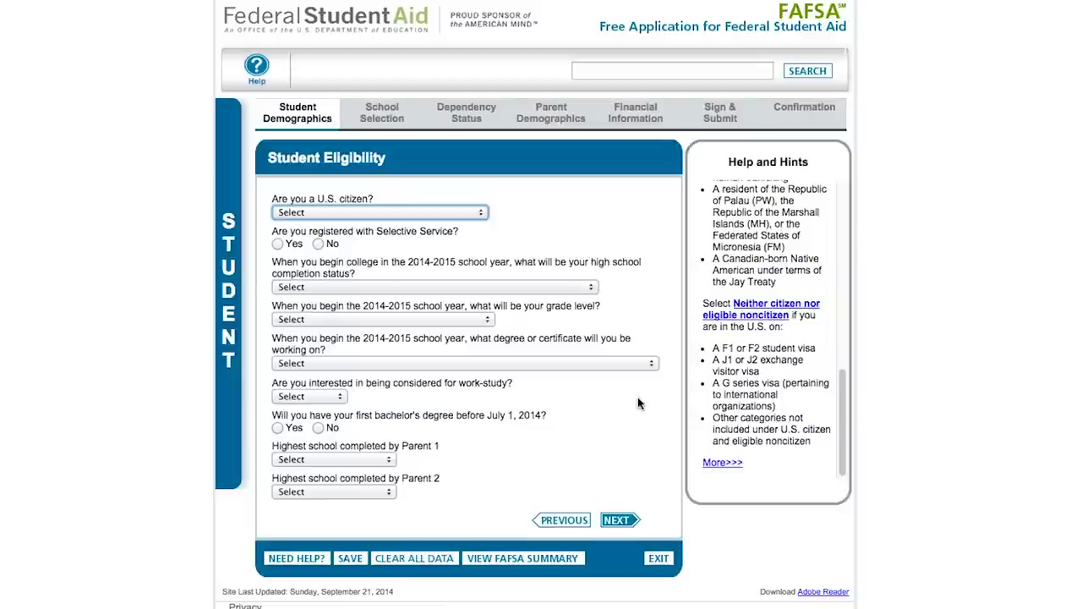
Step: Answer that the student is a U.S. citizen (or U.S. national) and is registered with Selective Service
click(480, 214)
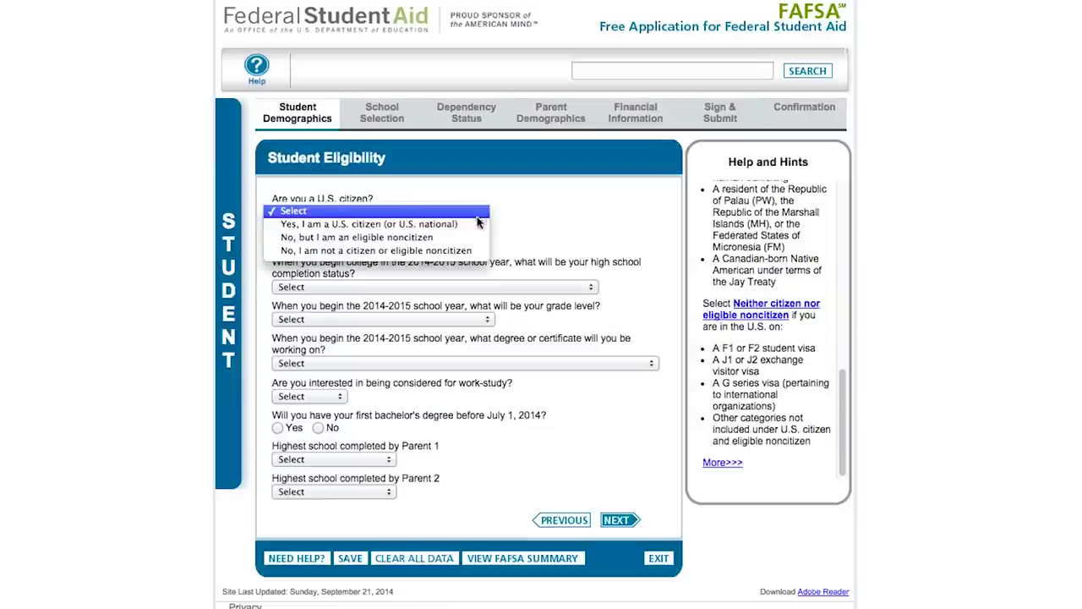
click(478, 225)
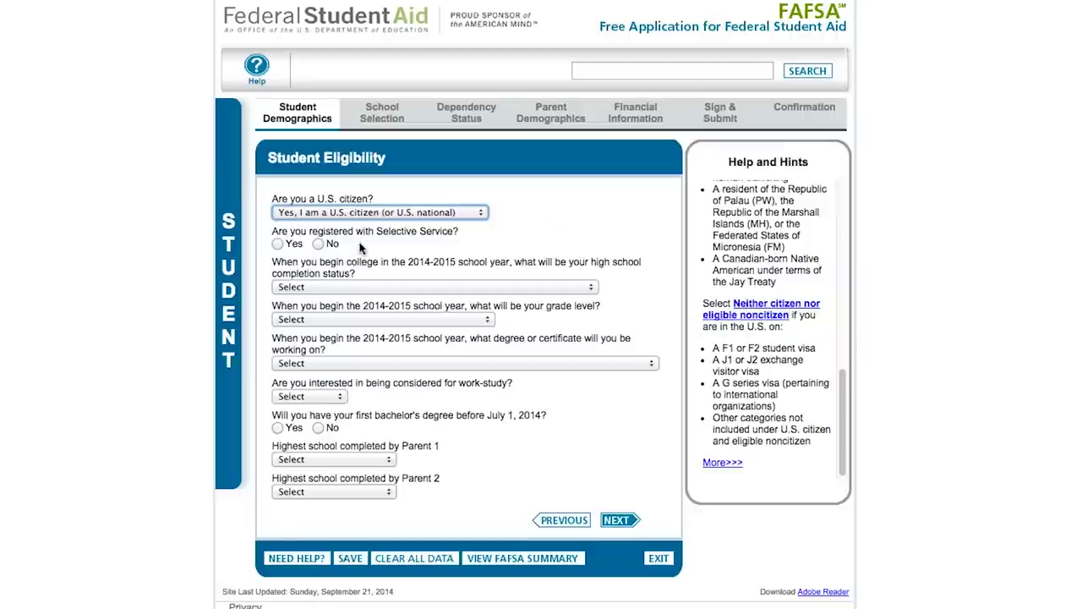
click(278, 244)
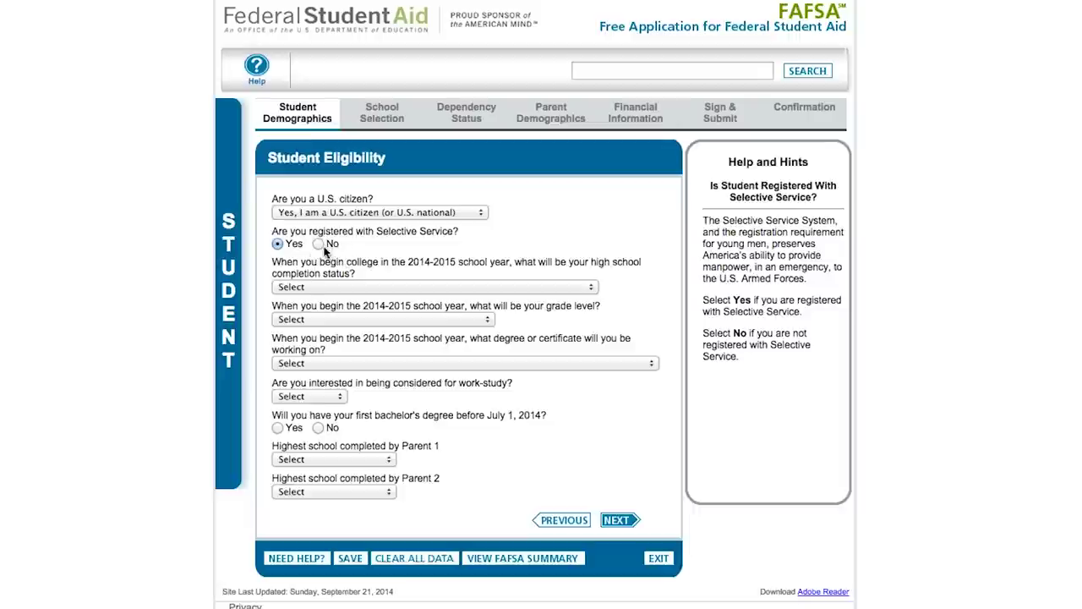
click(320, 245)
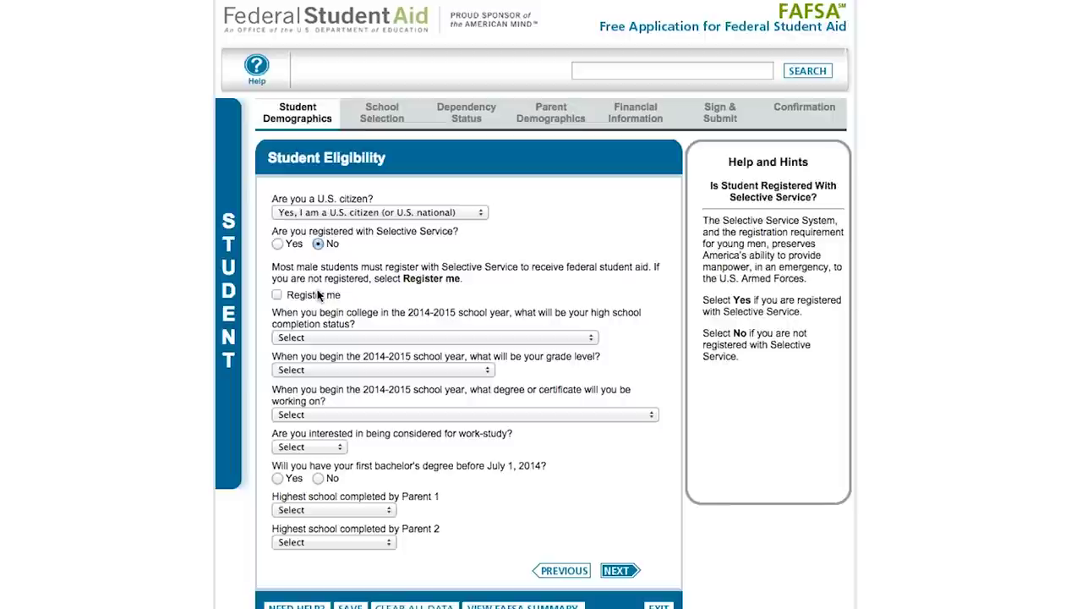
click(278, 244)
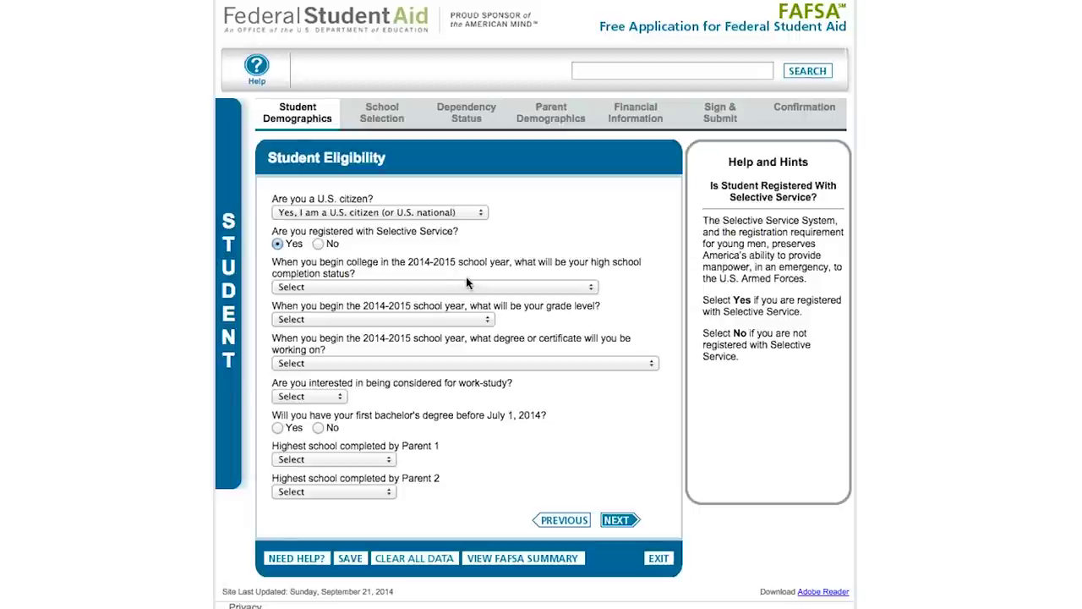
Step: Set the high school completion status to High school diploma and the 2014-2015 grade level to "Never attended college/1st yr."
click(530, 288)
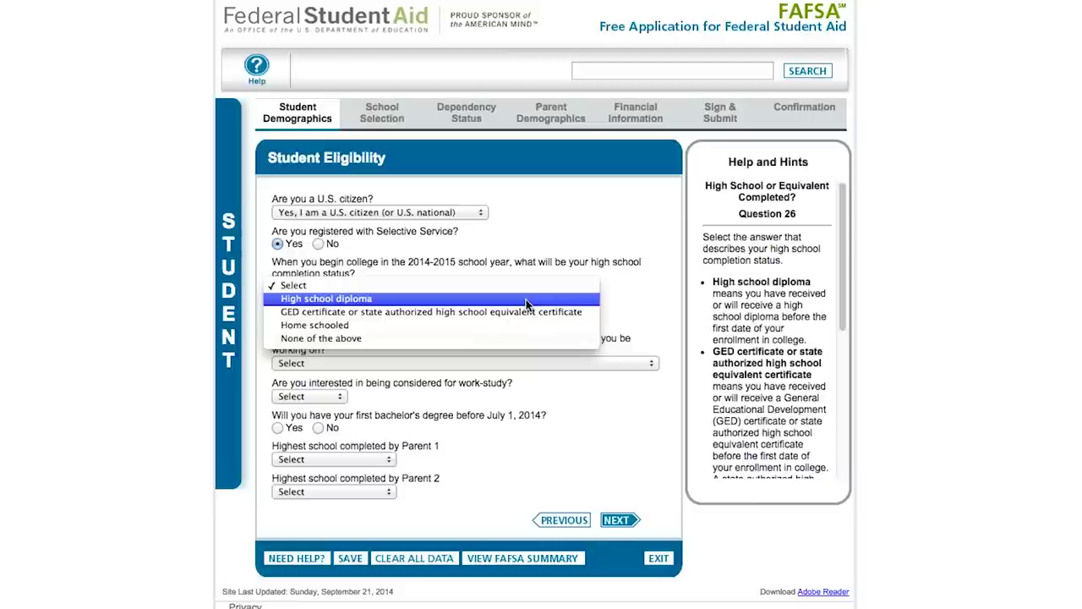
click(526, 299)
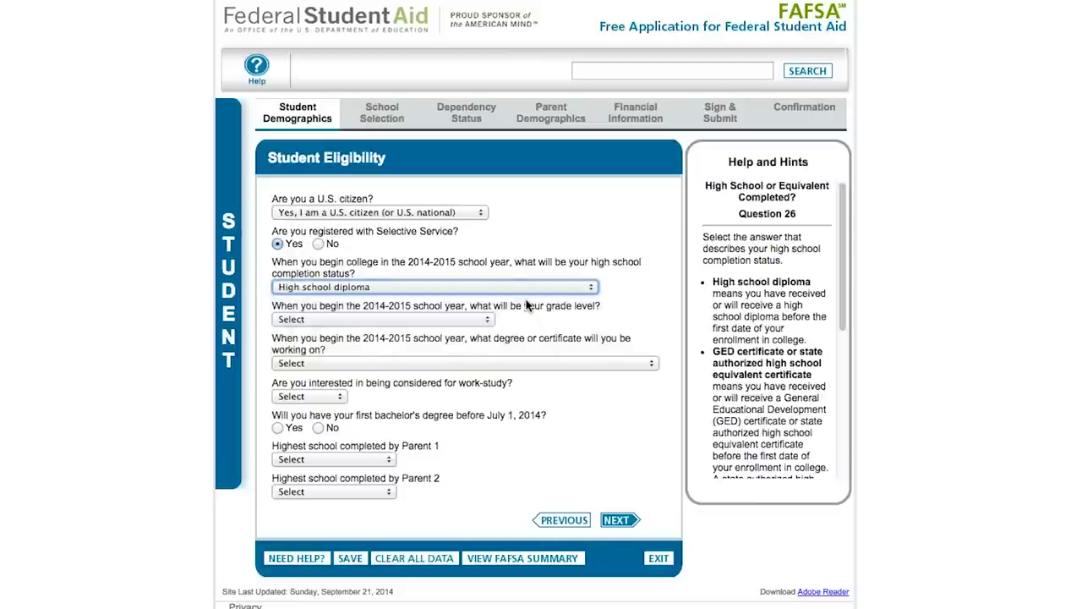
click(546, 288)
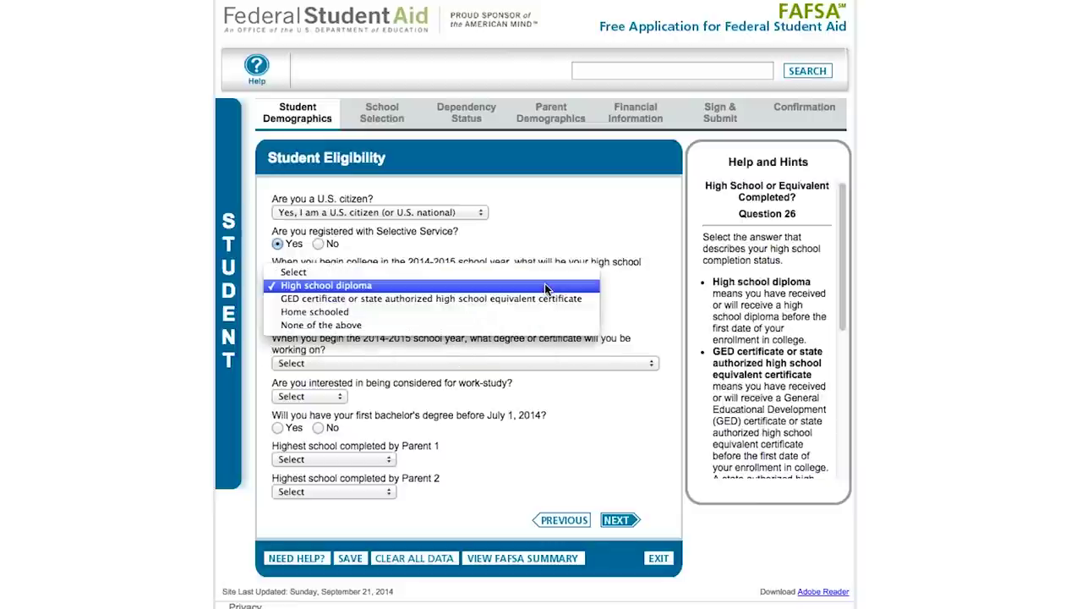
click(491, 285)
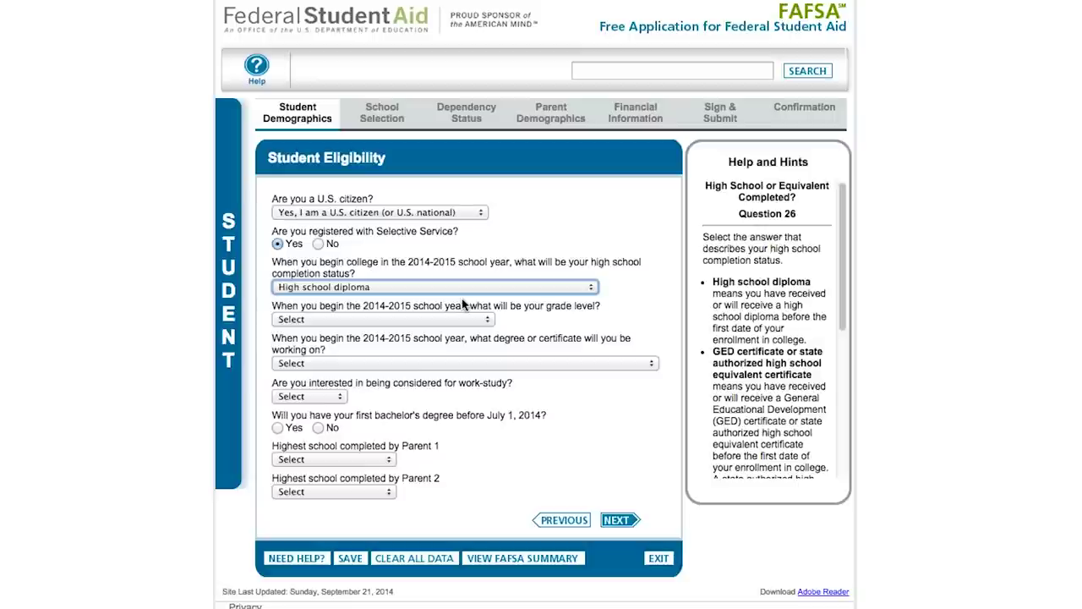
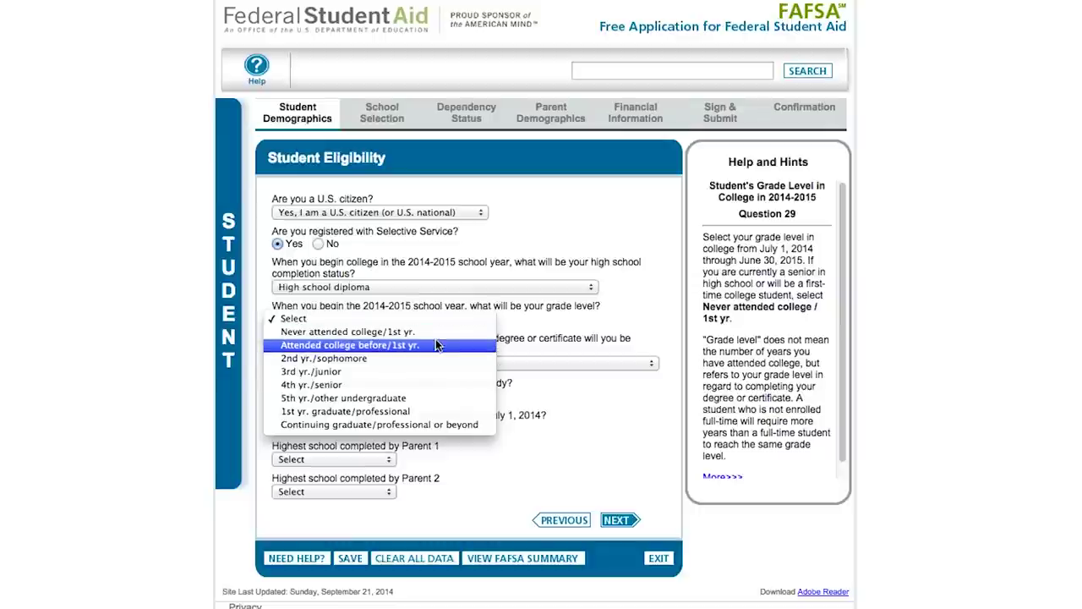
click(439, 332)
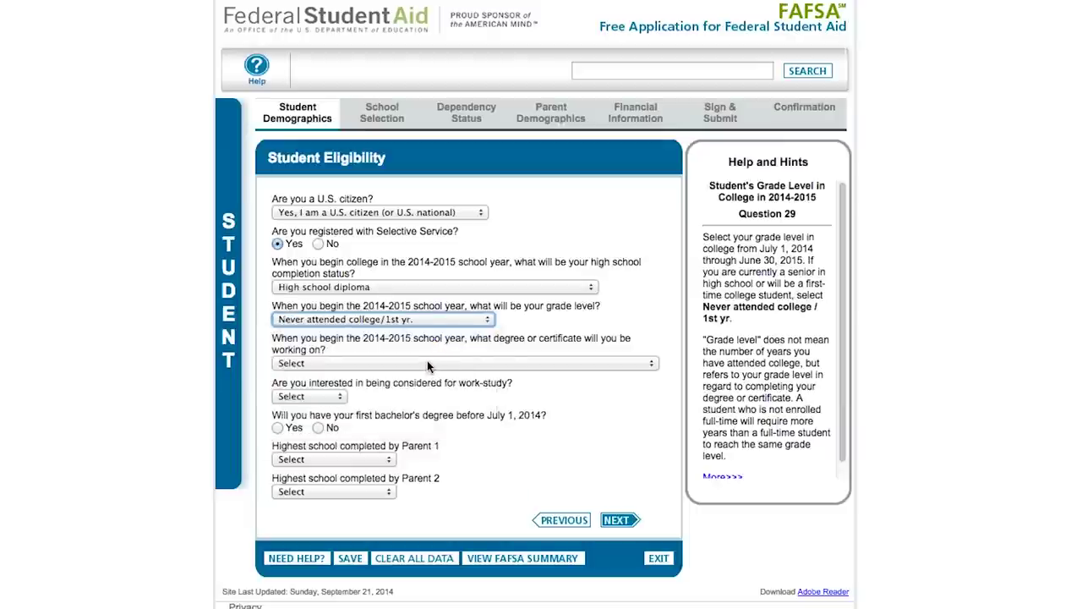
Step: Choose 1st bachelor's degree as the degree being worked on and answer Yes to being considered for work-study
click(427, 364)
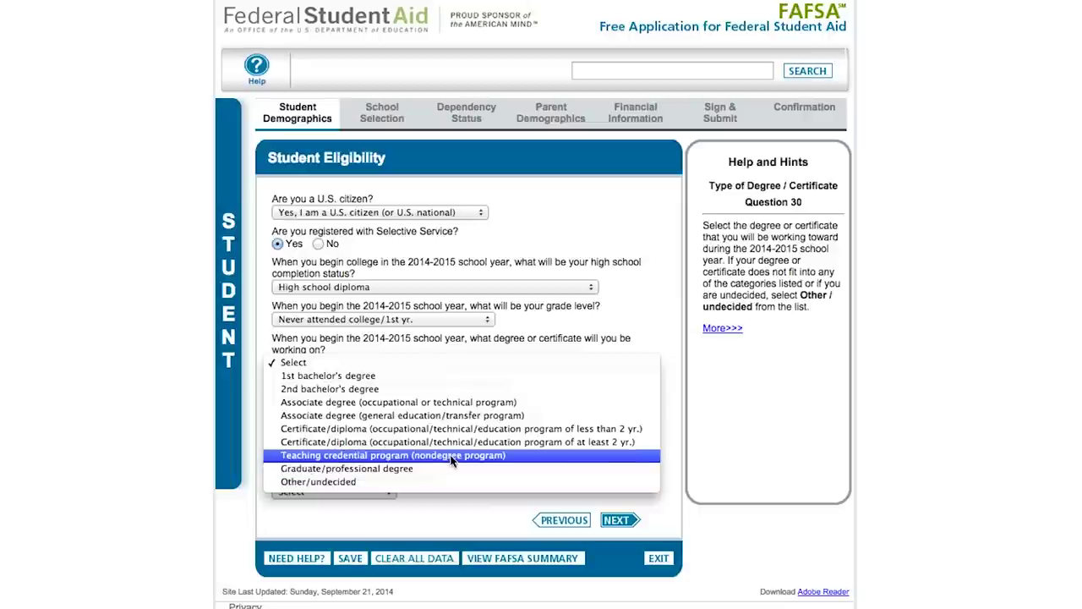
click(371, 377)
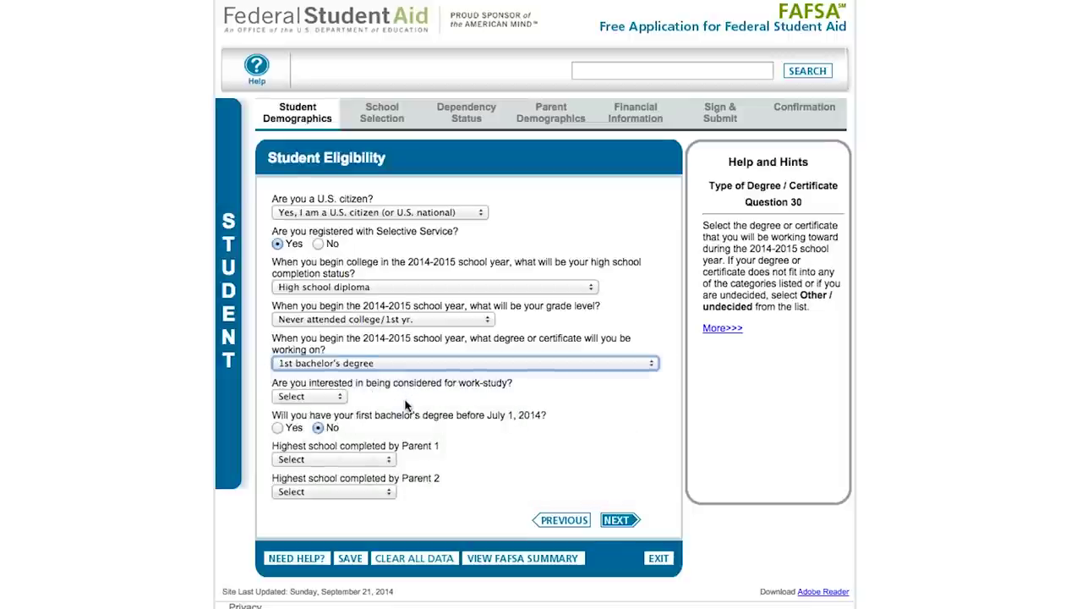
click(340, 397)
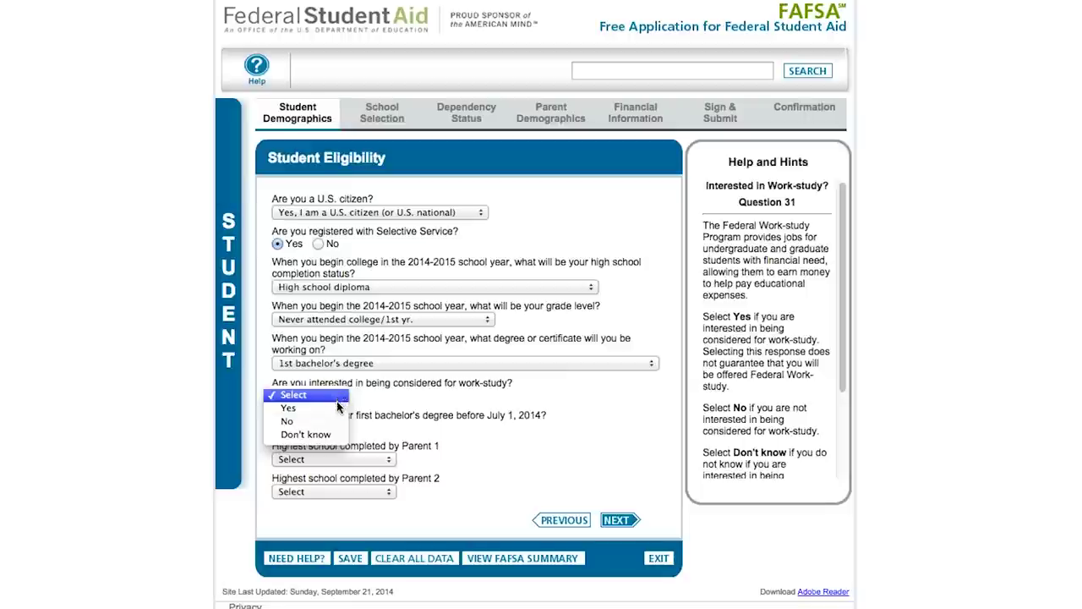
click(338, 409)
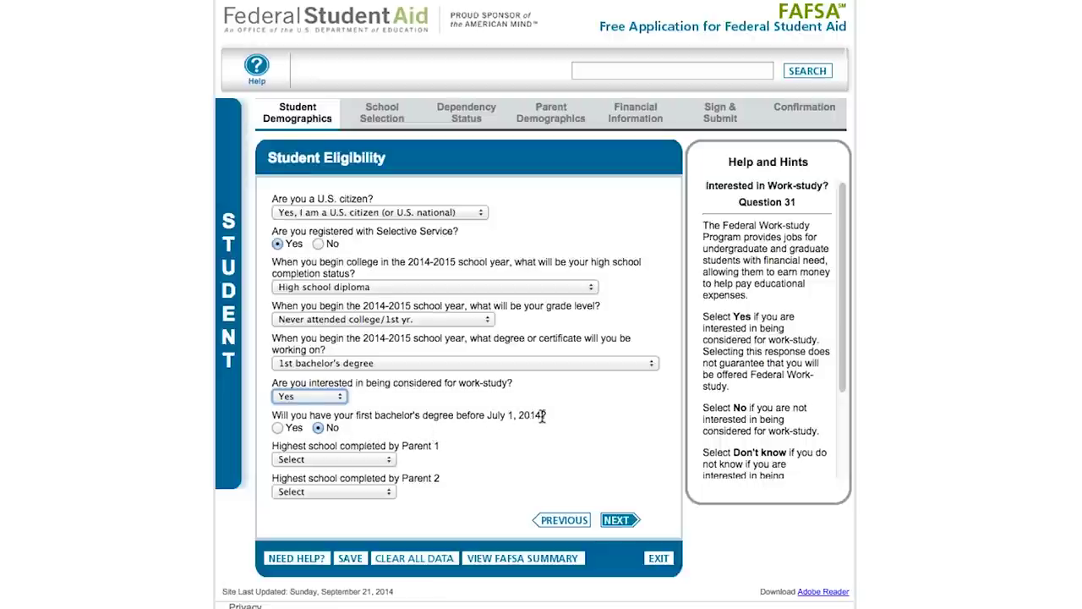
Step: Set the highest school completed by Parent 1 to Other/unknown and continue to the high school page
click(388, 464)
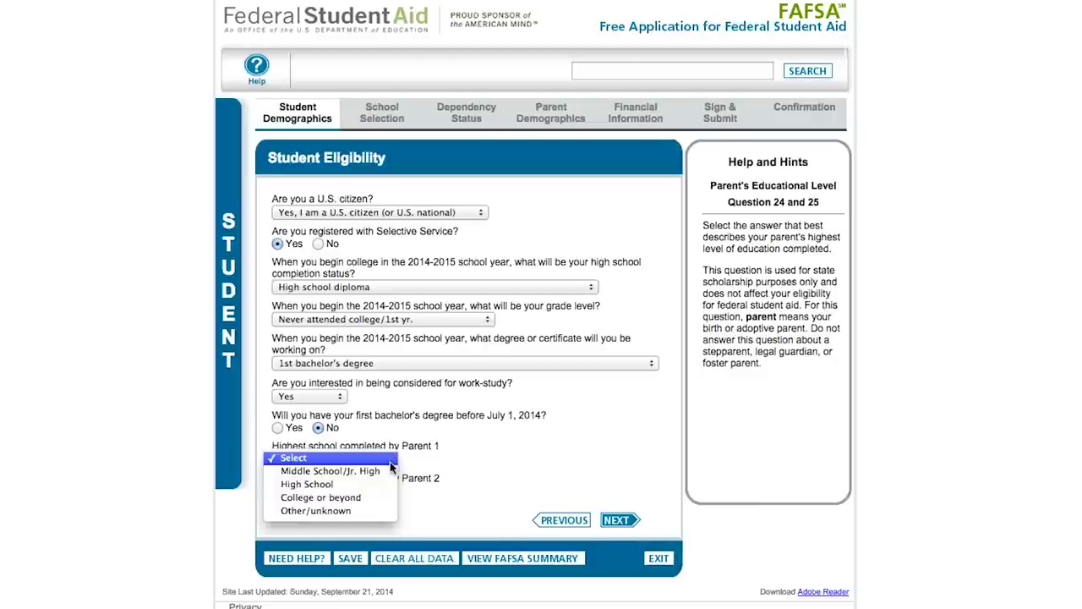
click(381, 511)
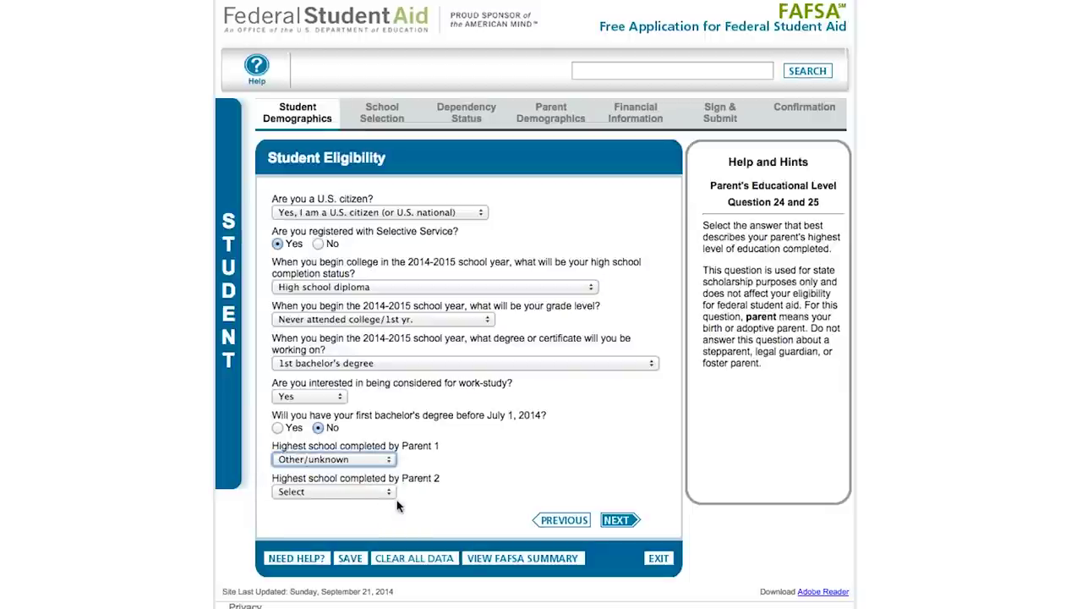
click(623, 522)
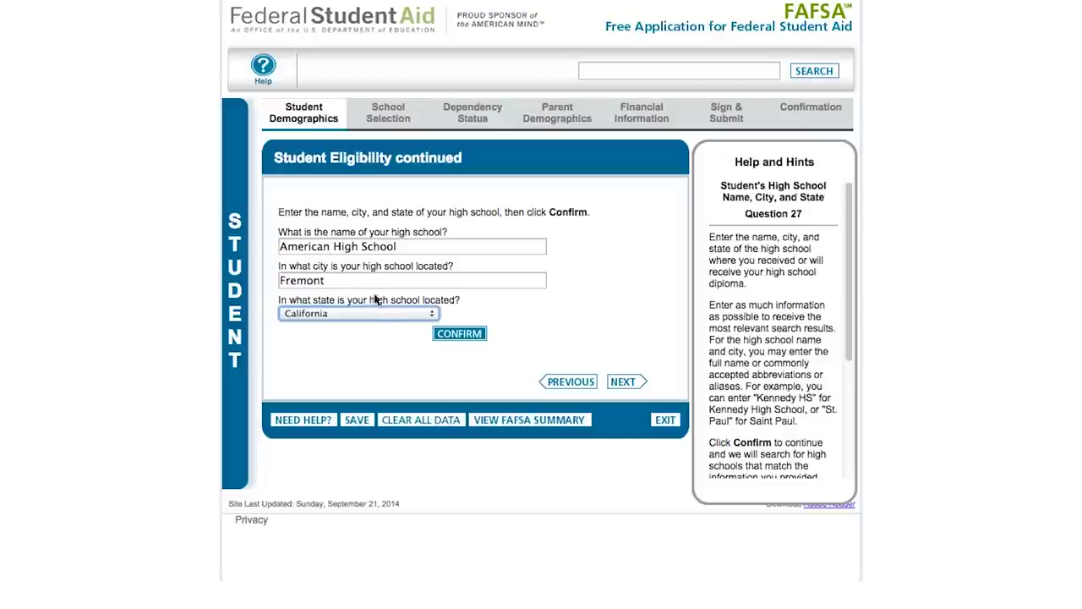
Step: Search for American High School in Fremont, California, and add the AMERICAN HIGH result to the application
click(461, 334)
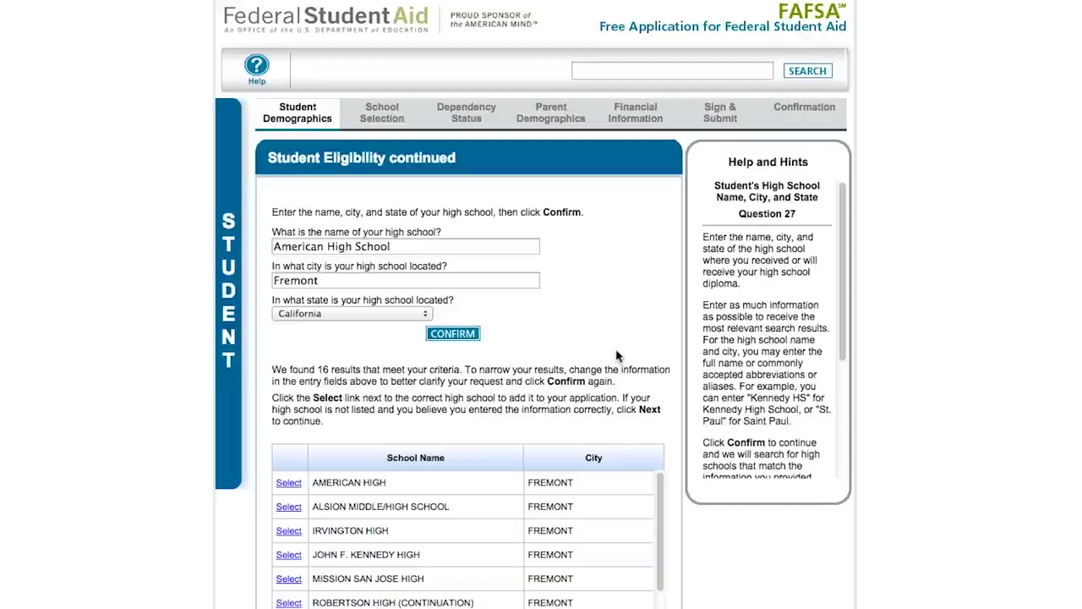
scroll(617, 358, down, 5)
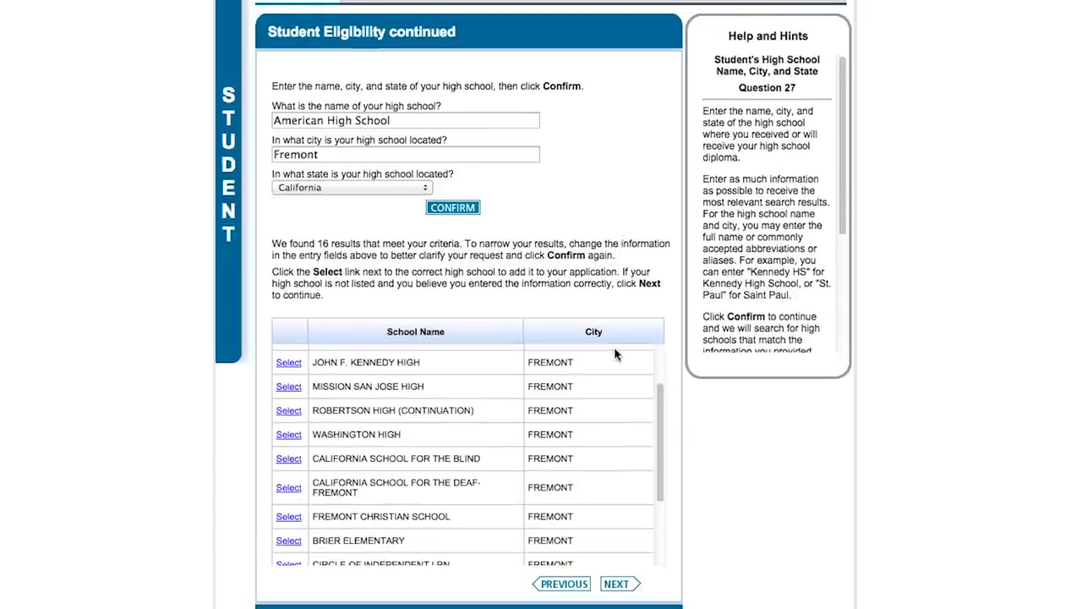
scroll(616, 355, up, 3)
scroll(615, 353, up, 1)
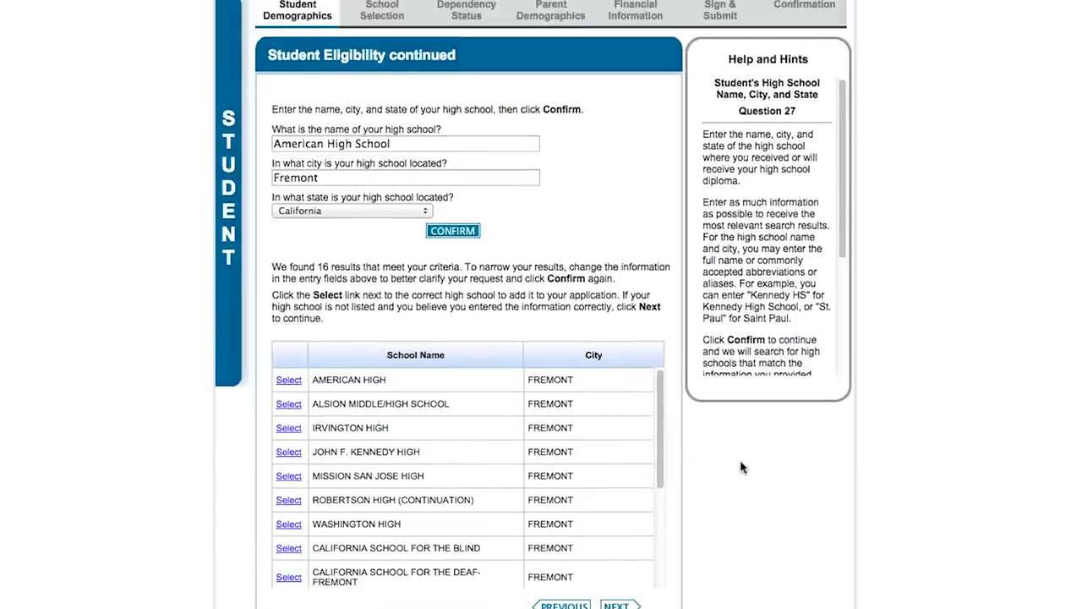
click(288, 381)
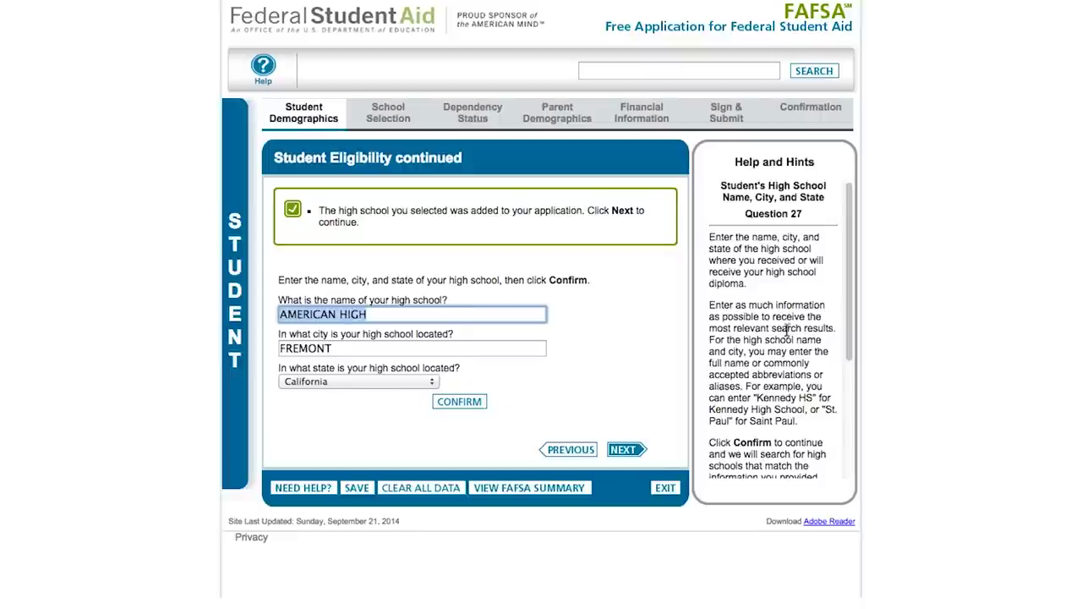
drag(849, 253, 841, 373)
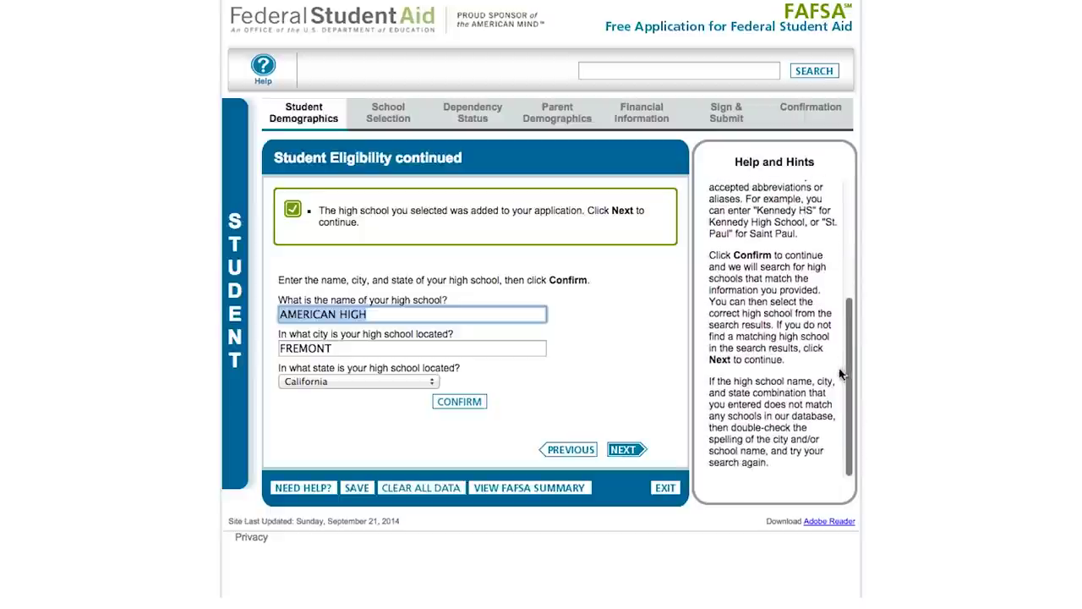